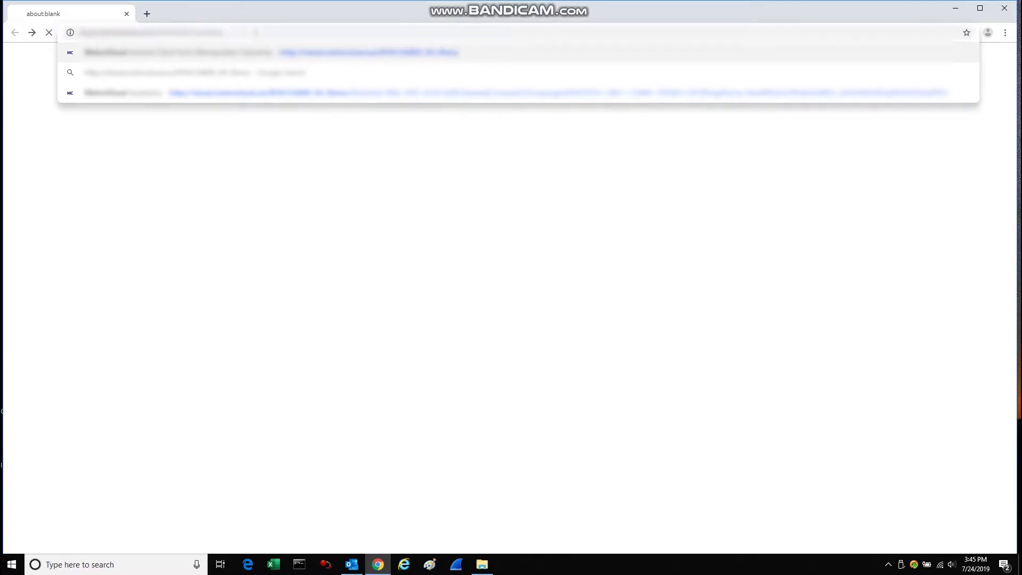
# Load the MetroCloud connection page in the browser and launch the Anywhere Internet Client (HTML5).
pyautogui.press('Return')
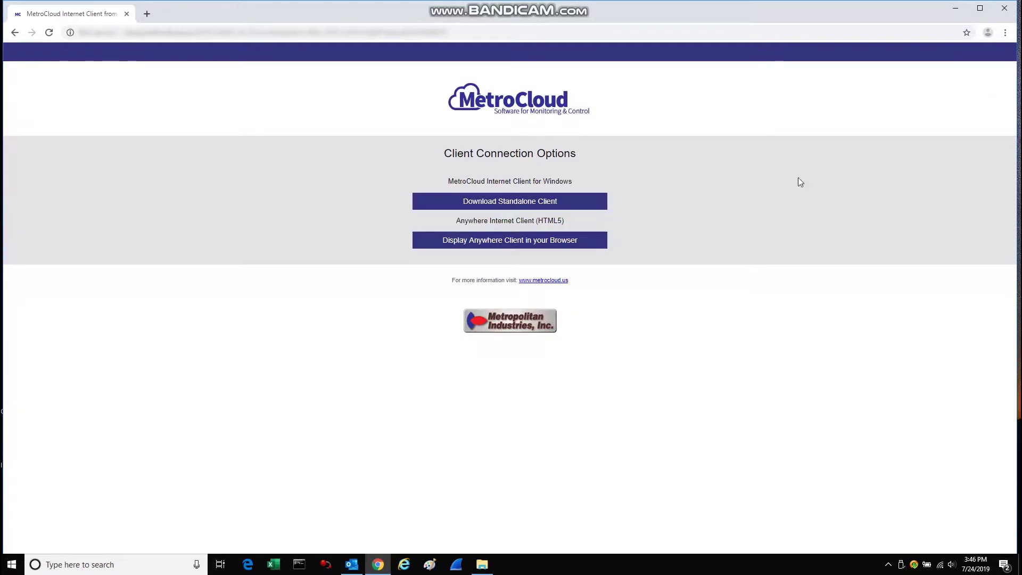
pyautogui.moveTo(781, 15); pyautogui.dragTo(376, 210)
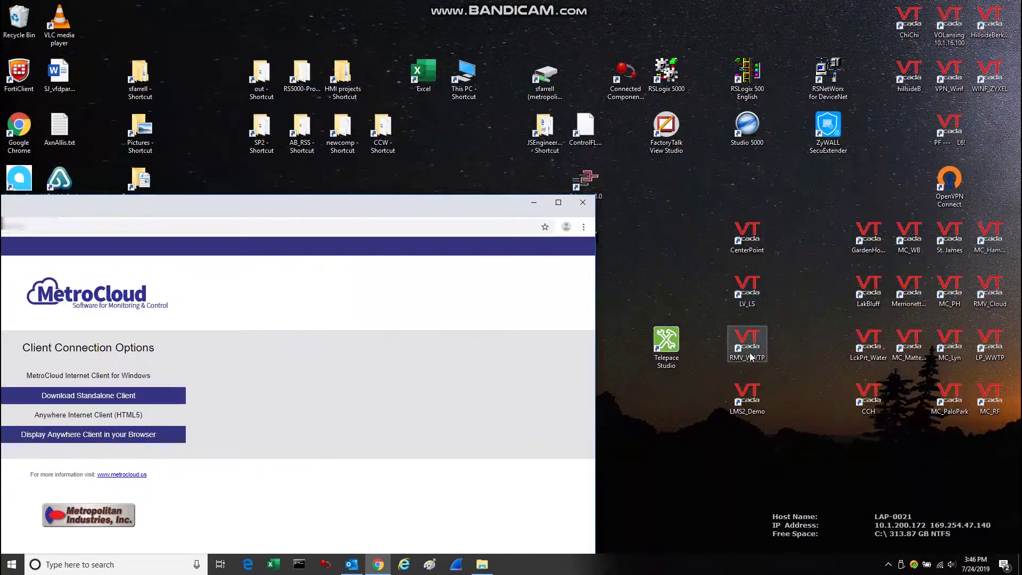
pyautogui.doubleClick(395, 206)
pyautogui.moveTo(659, 52); pyautogui.dragTo(824, 15)
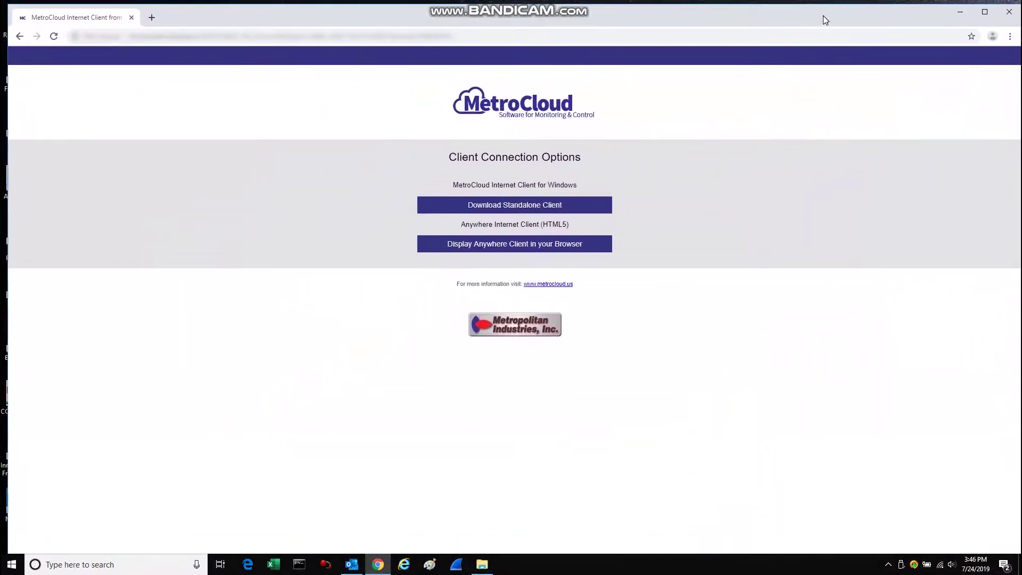
pyautogui.click(507, 249)
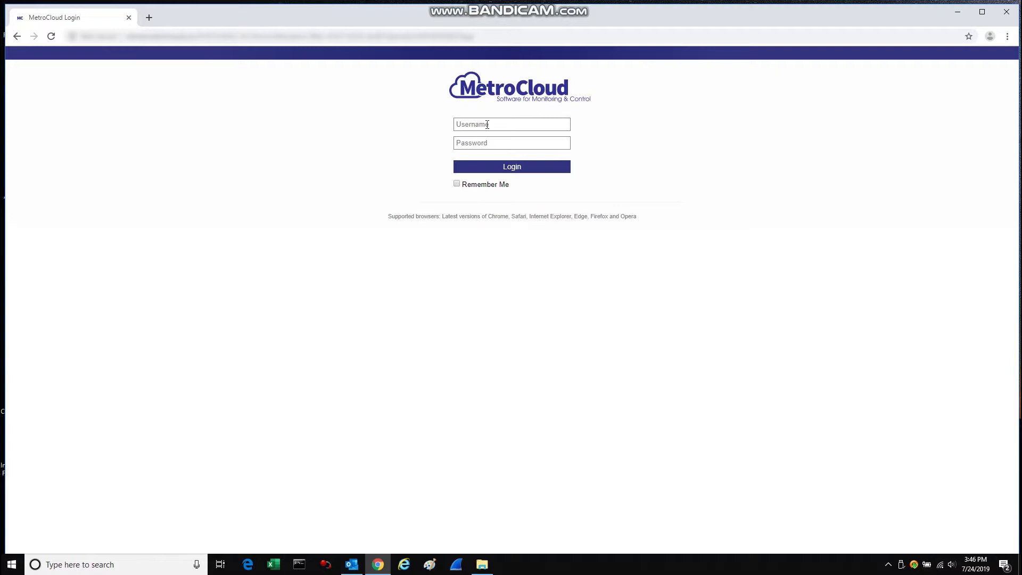
# Log in to MetroCloud with the username metro and the account password.
pyautogui.click(488, 125)
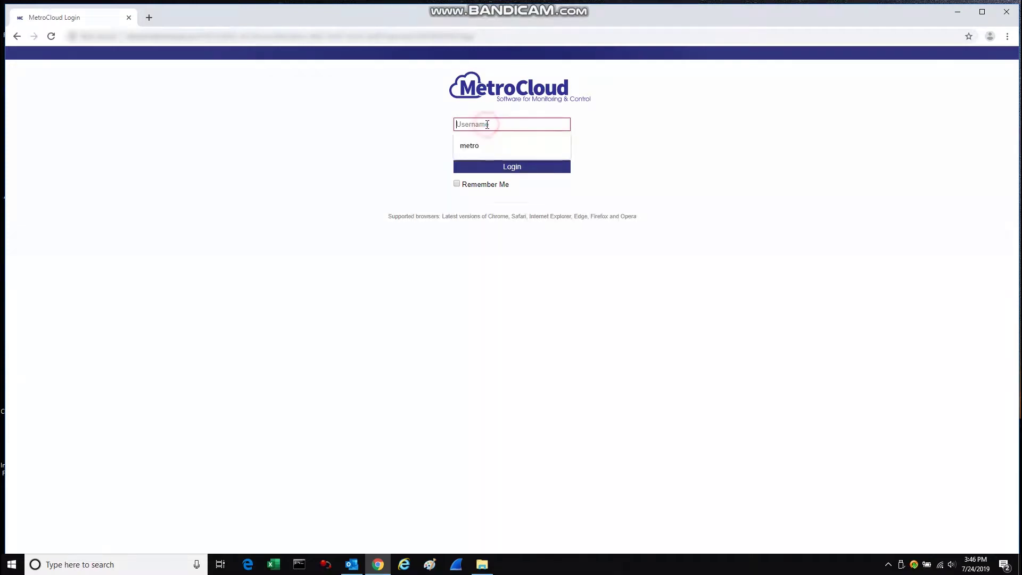
pyautogui.write('metro')
pyautogui.press('Tab')
pyautogui.write('m')
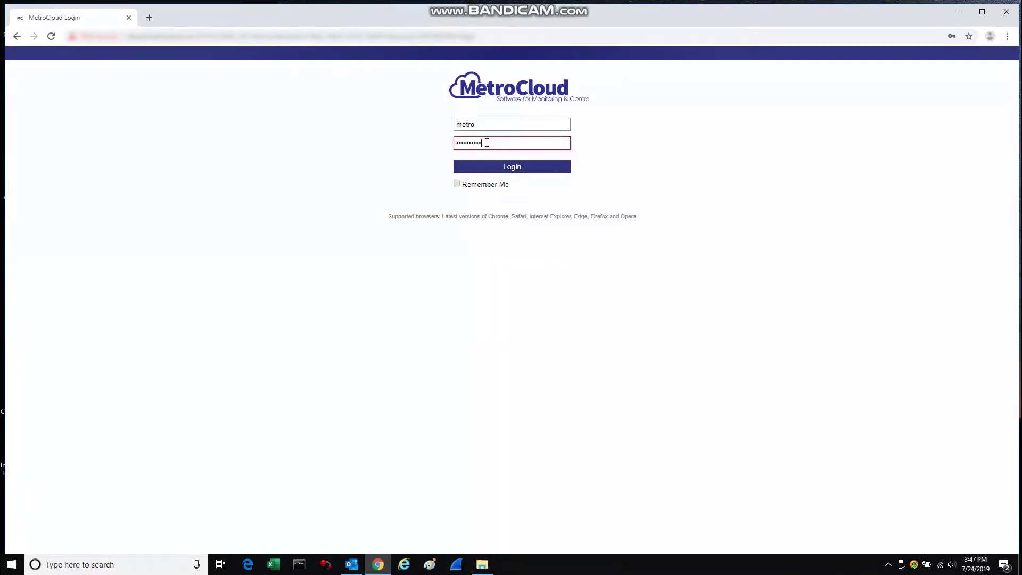
pyautogui.click(512, 167)
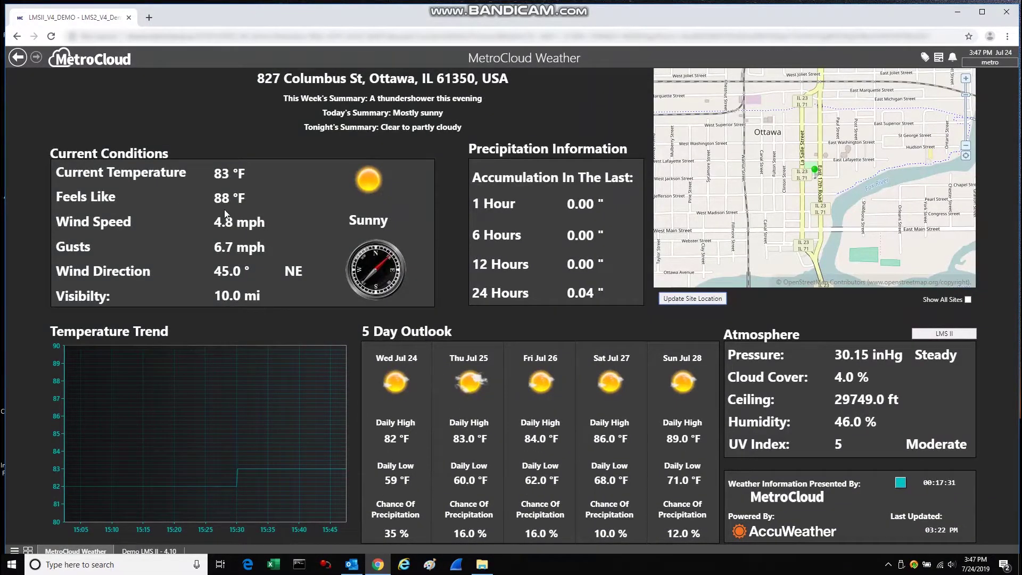
# View the history of the current temperature reading over a time span of 1 Week.
pyautogui.click(223, 177)
pyautogui.click(262, 135)
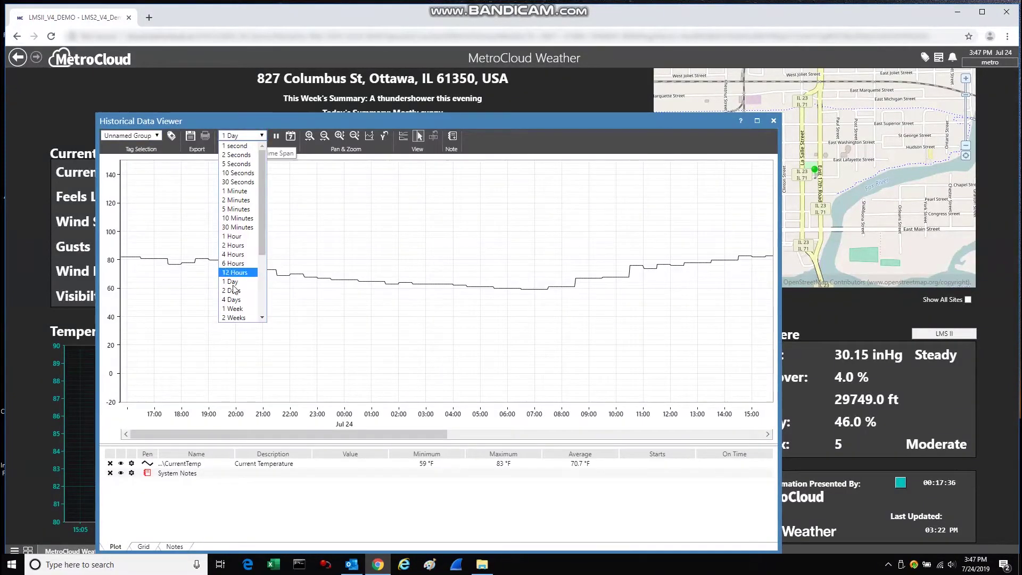
pyautogui.click(233, 308)
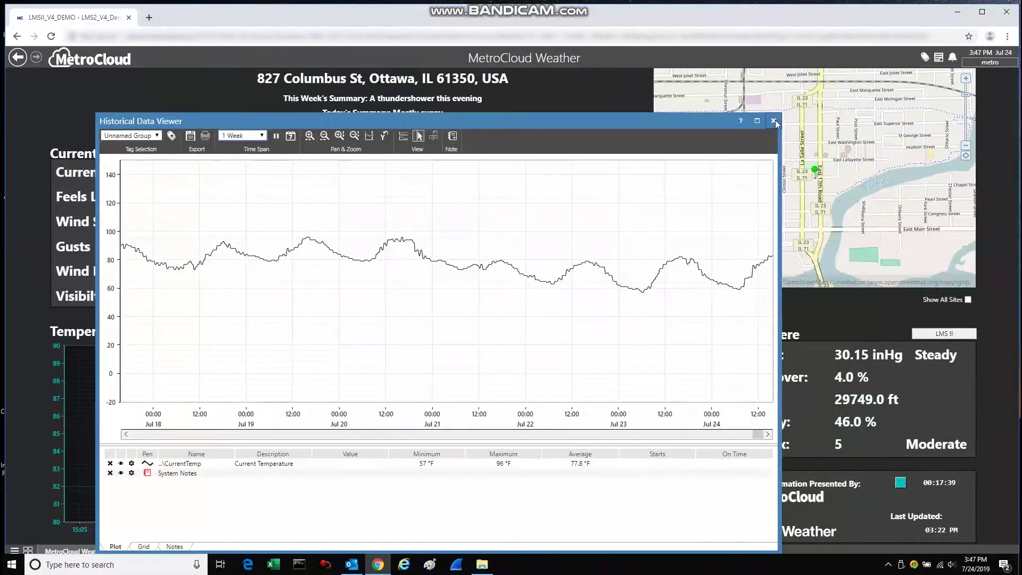
# Open the LMS II station page from the weather page and maximize the browser window.
pyautogui.click(967, 336)
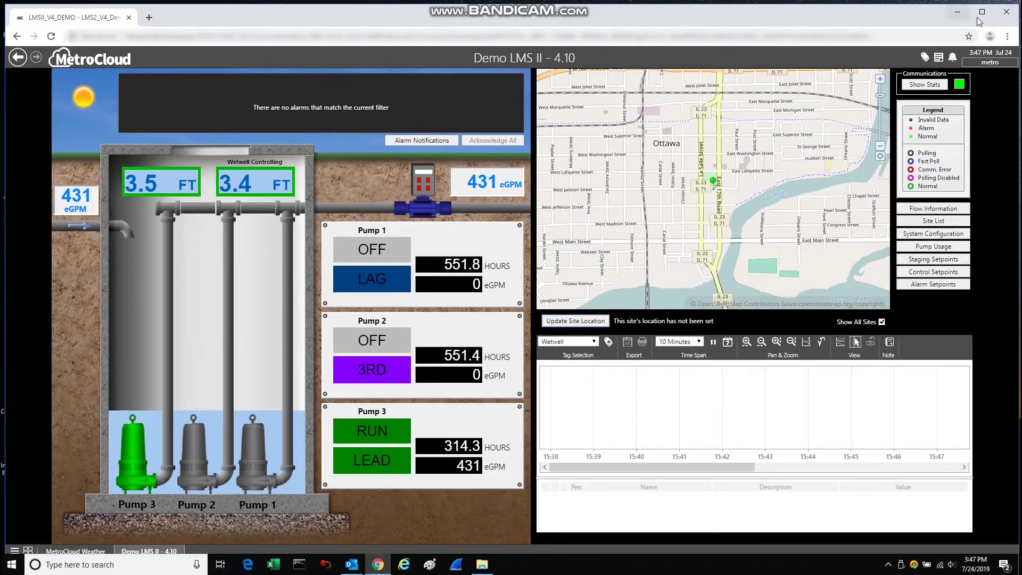
pyautogui.click(979, 20)
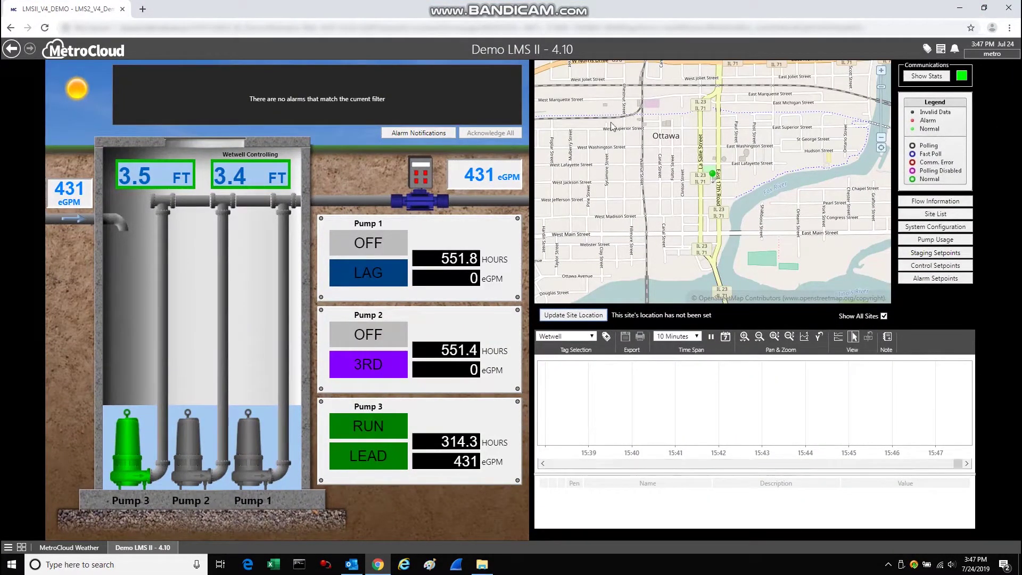
# Log off from the browser client and return to the Client Connection Options page.
pyautogui.click(979, 53)
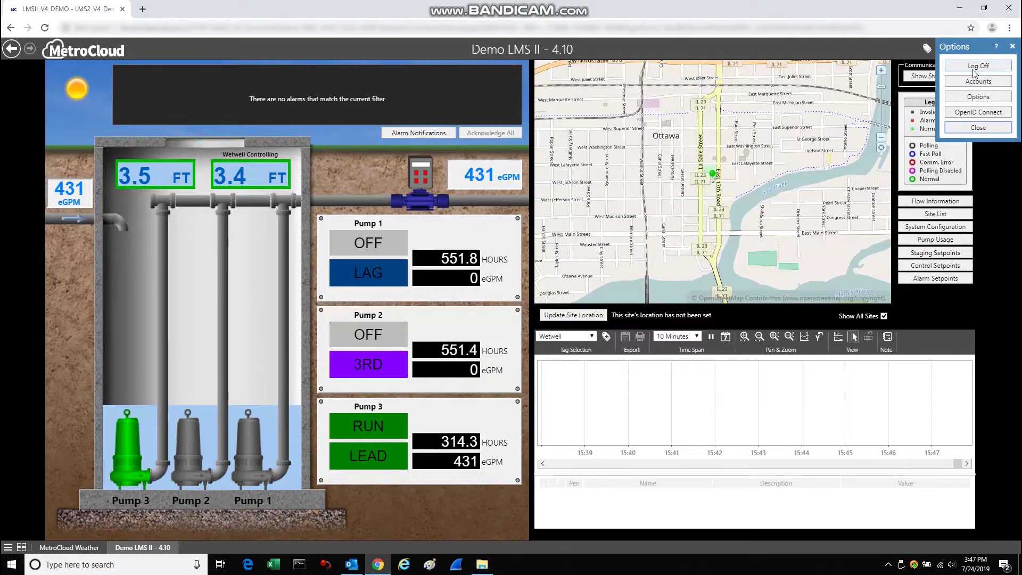
pyautogui.click(980, 65)
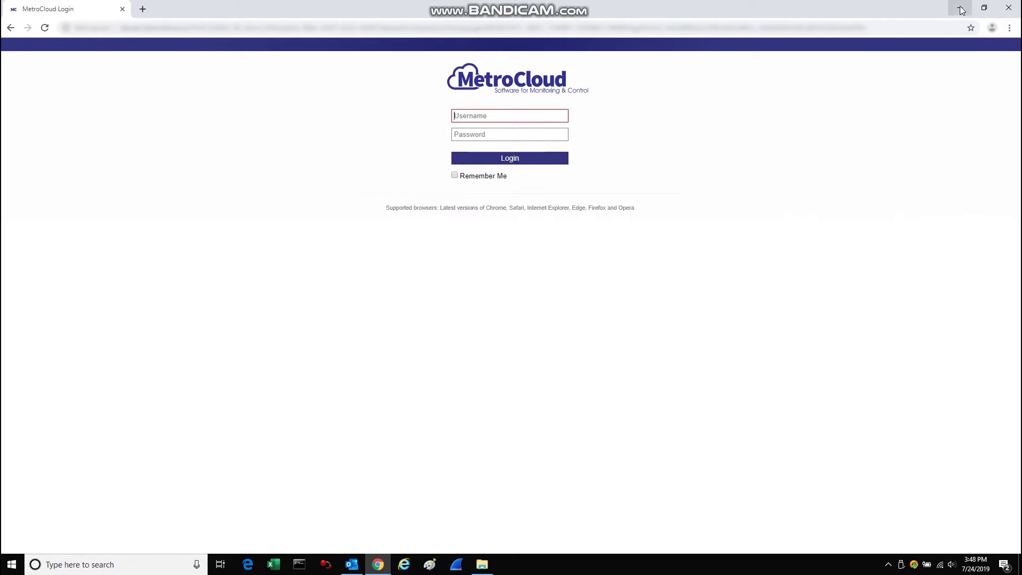
pyautogui.click(10, 28)
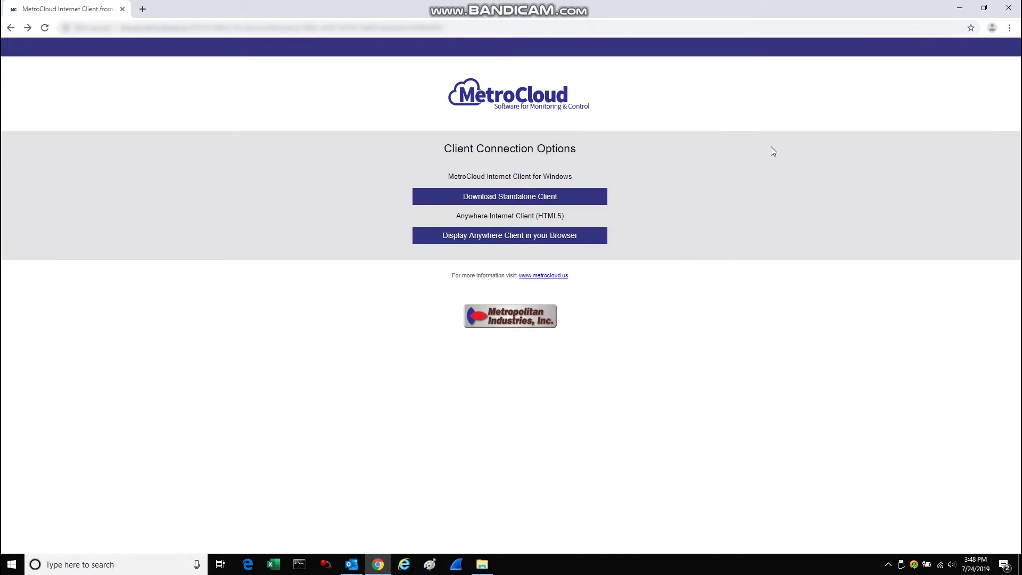
# Switch to the desktop, launch the LMS2_Demo VTScada Internet Client and connect as metro with the account password.
pyautogui.click(960, 8)
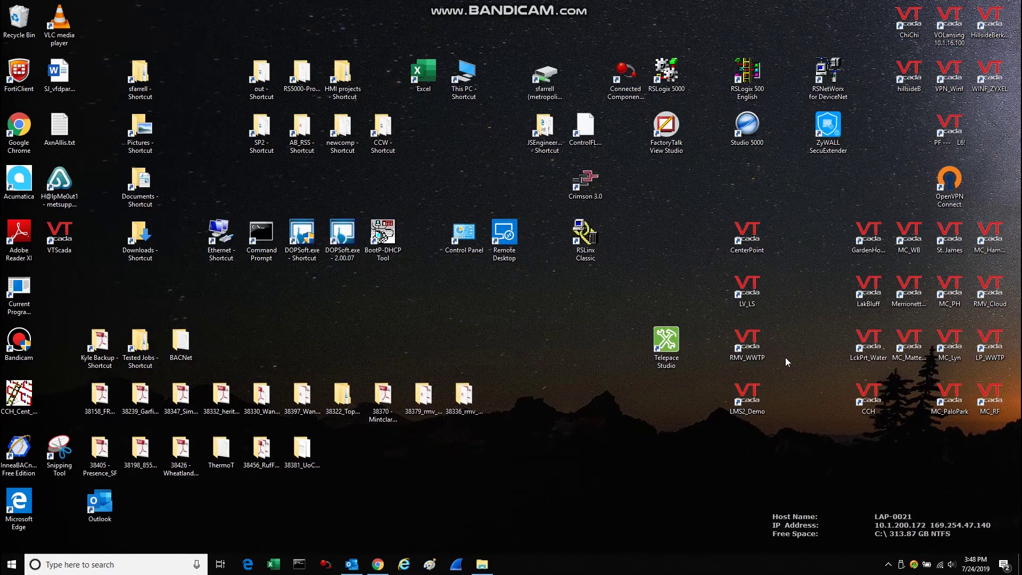
pyautogui.doubleClick(751, 395)
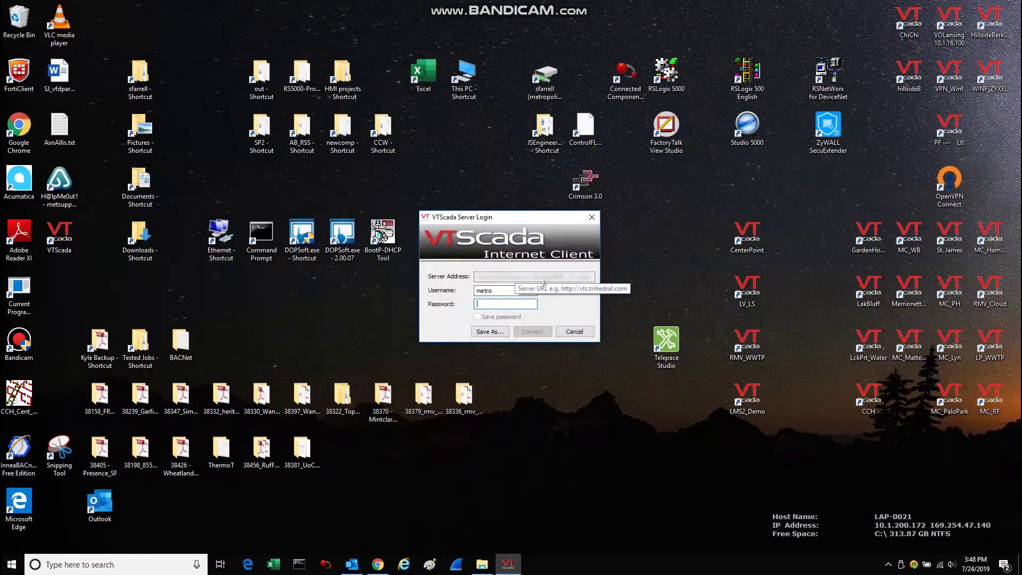
pyautogui.doubleClick(499, 290)
pyautogui.click(486, 307)
pyautogui.write('*')
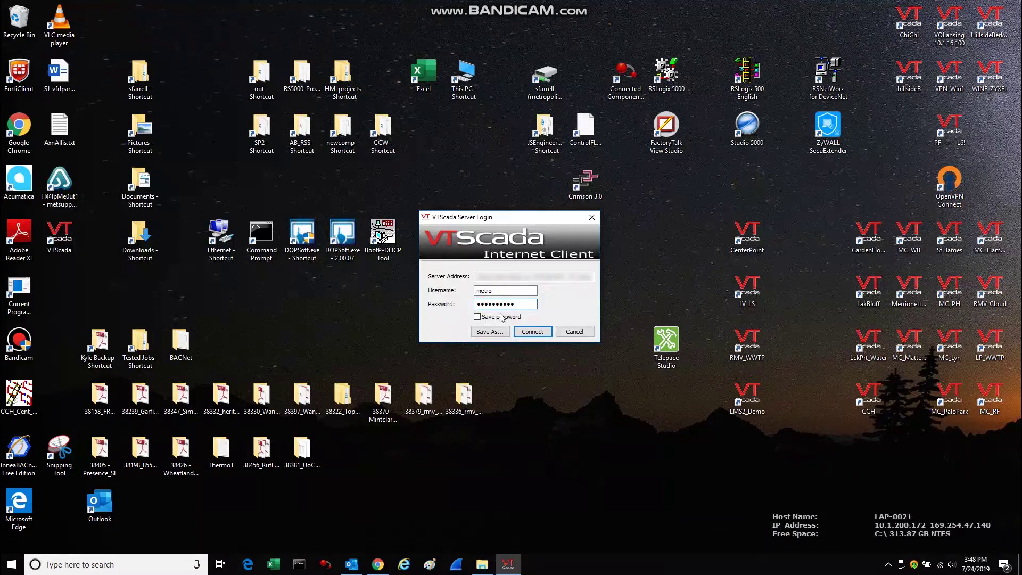
pyautogui.click(533, 332)
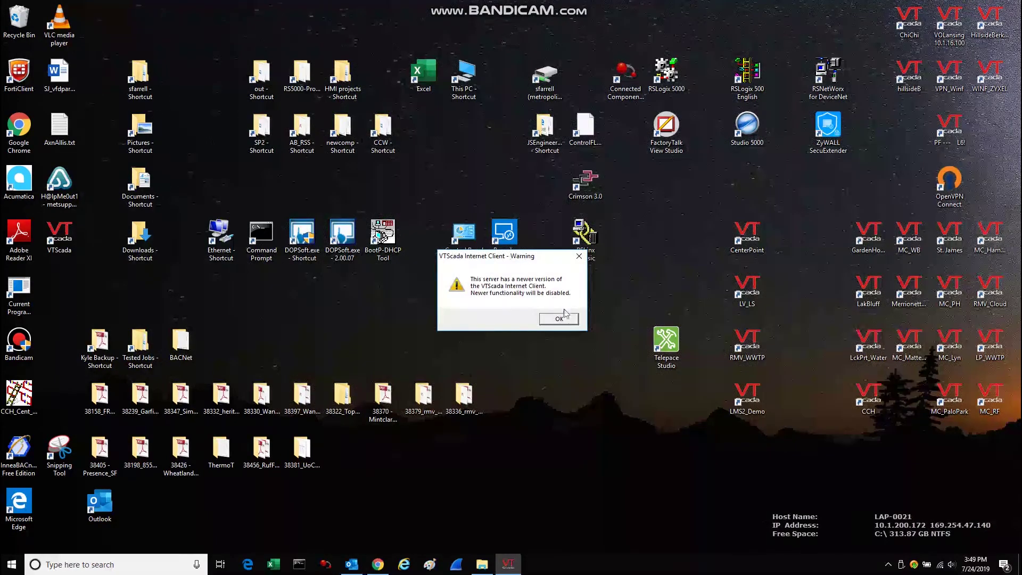
# Acknowledge the client version warning and dismiss the server connection status window.
pyautogui.moveTo(549, 256); pyautogui.dragTo(578, 295)
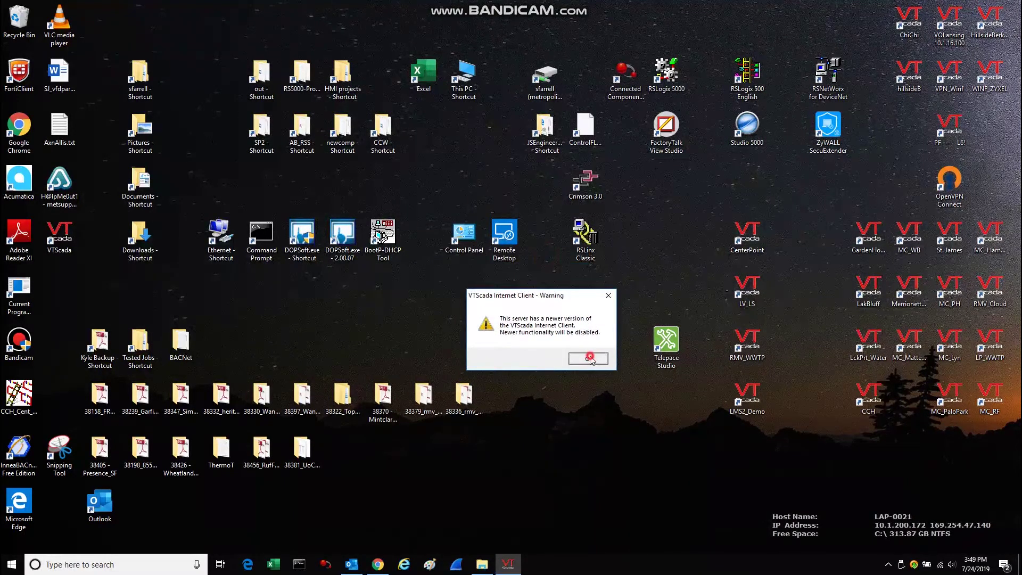
pyautogui.click(595, 359)
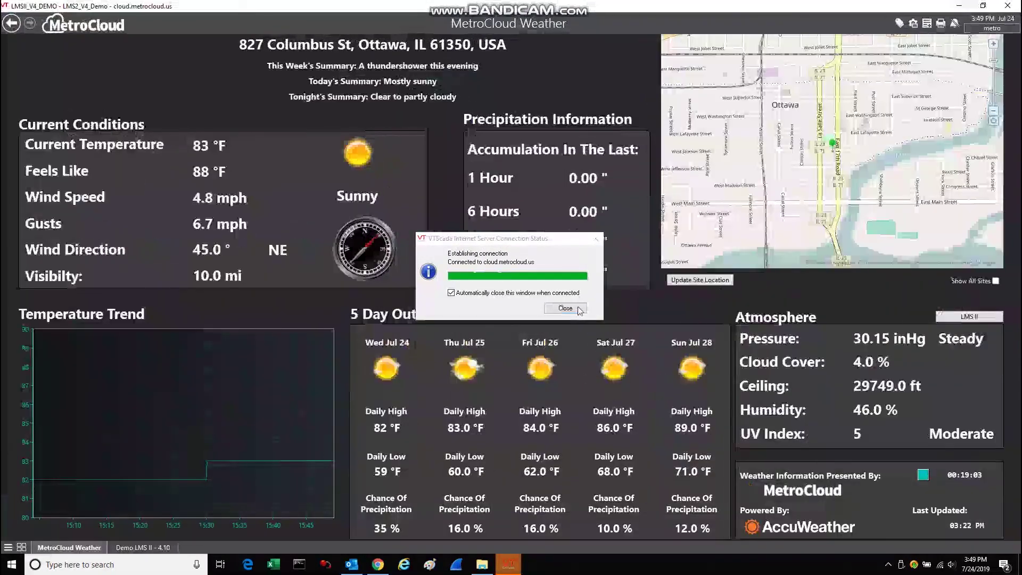
pyautogui.click(573, 308)
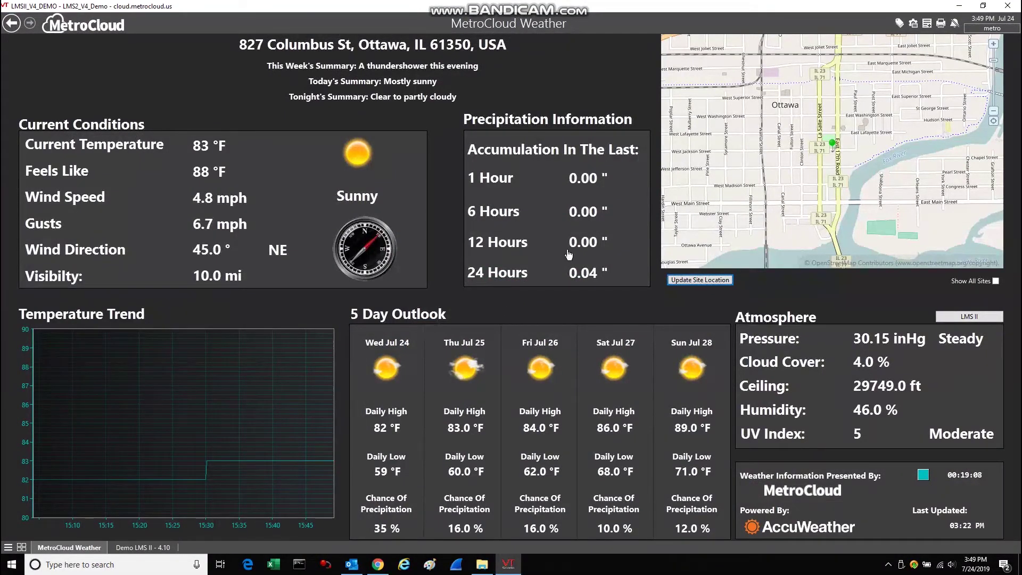
# Close the Historical Data Viewer and open the LMS II station page in the standalone client.
pyautogui.click(986, 29)
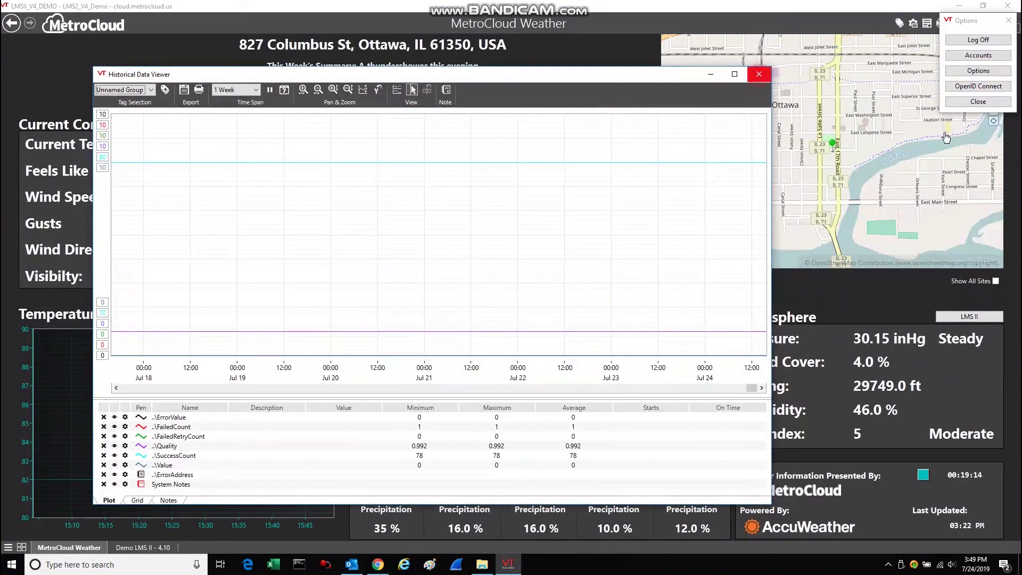
pyautogui.click(759, 74)
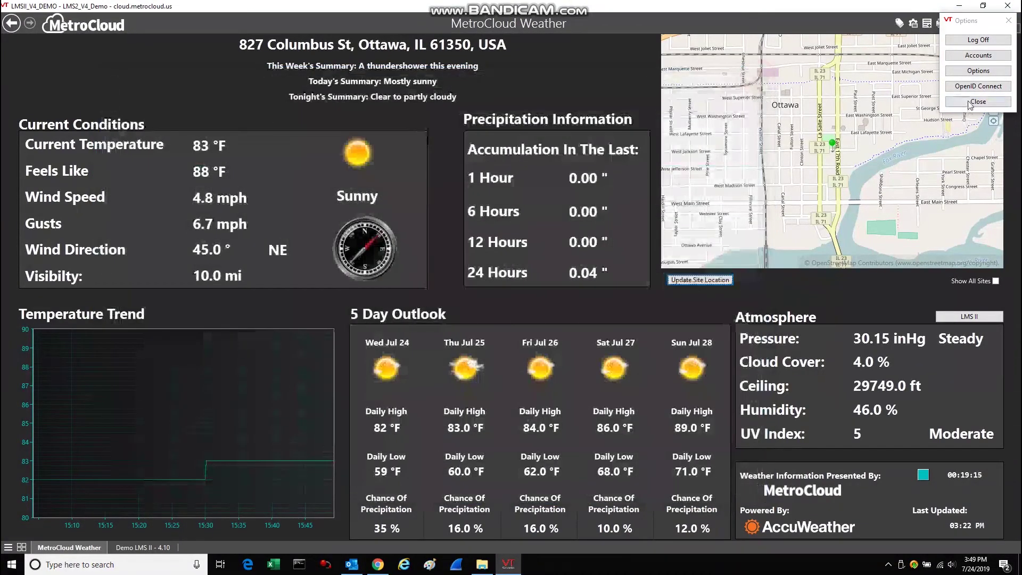
pyautogui.click(969, 317)
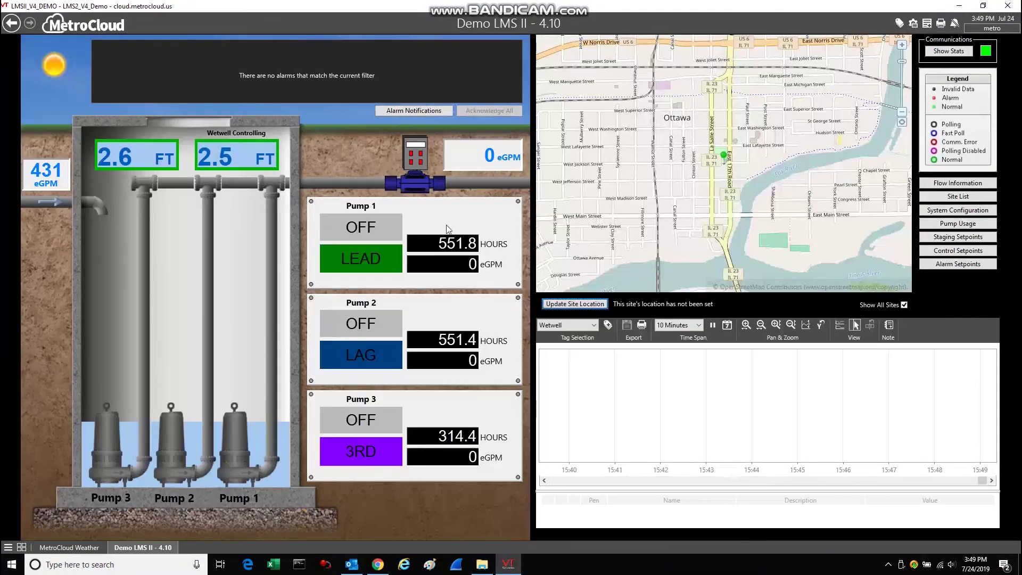
# Log off from the standalone client and exit the program.
pyautogui.click(992, 26)
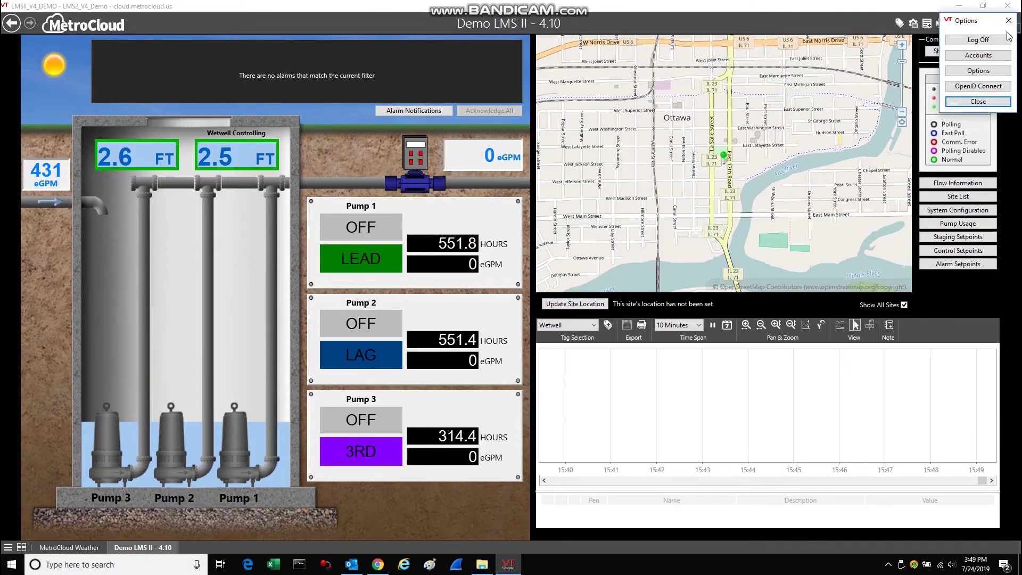
pyautogui.click(981, 40)
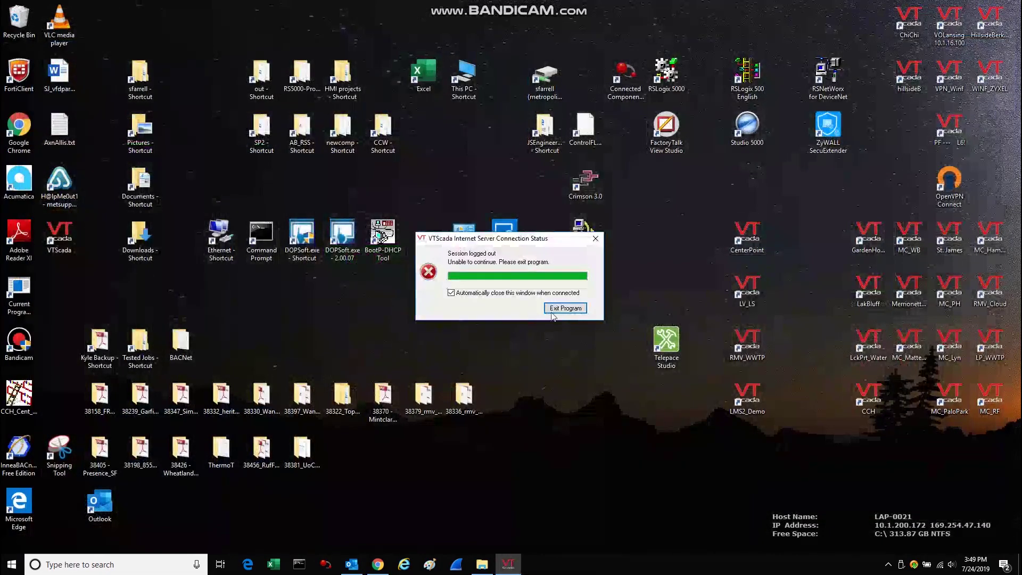
pyautogui.click(564, 308)
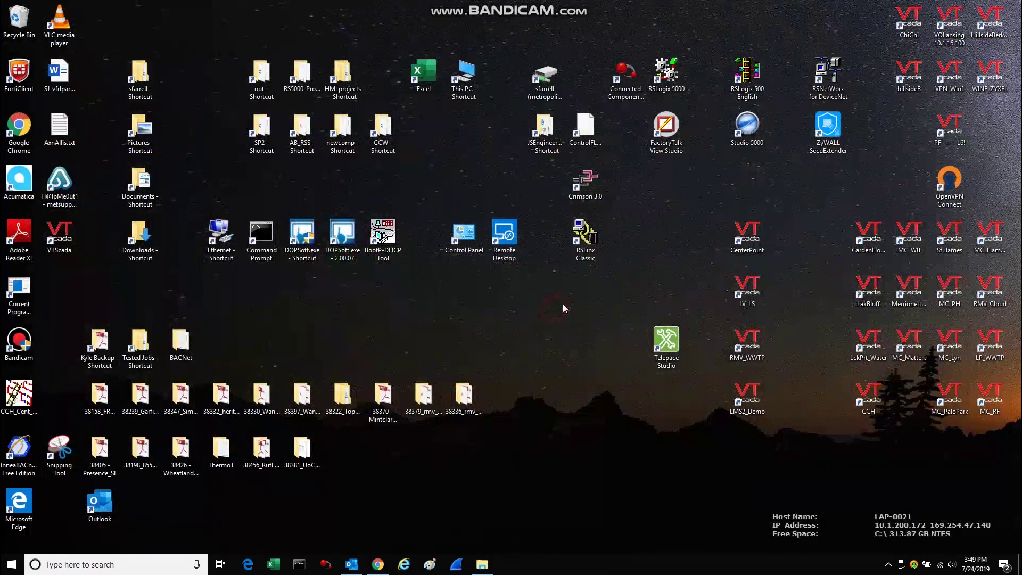
# Disconnect the OpenVPN Connect session to login.metrocloud.us.
pyautogui.rightClick(917, 569)
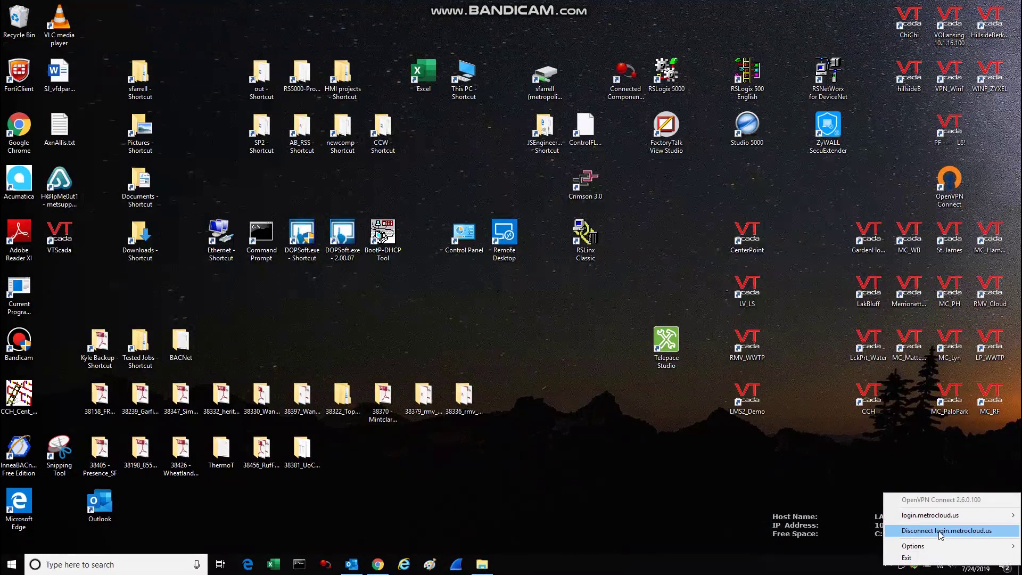
pyautogui.click(939, 531)
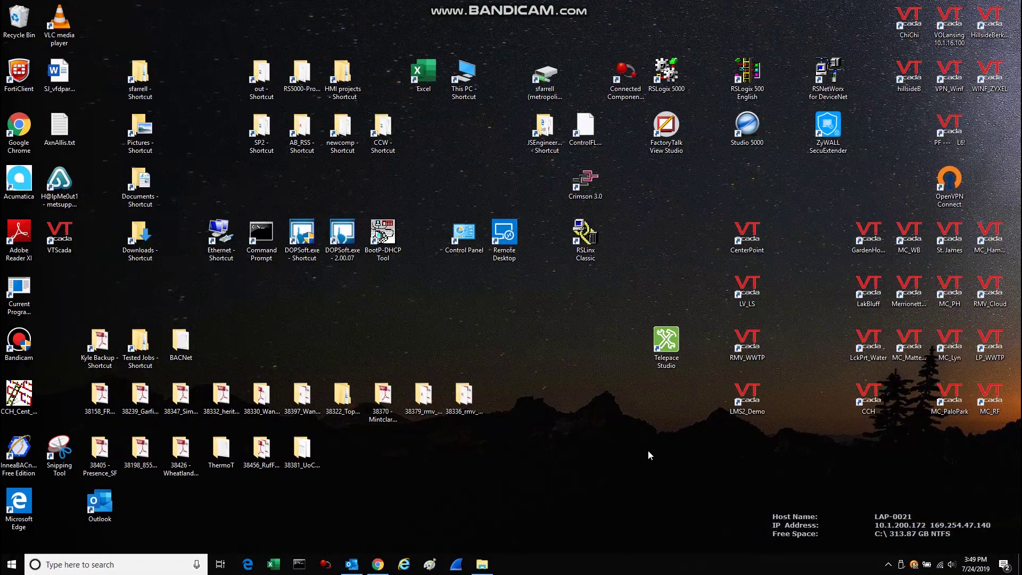